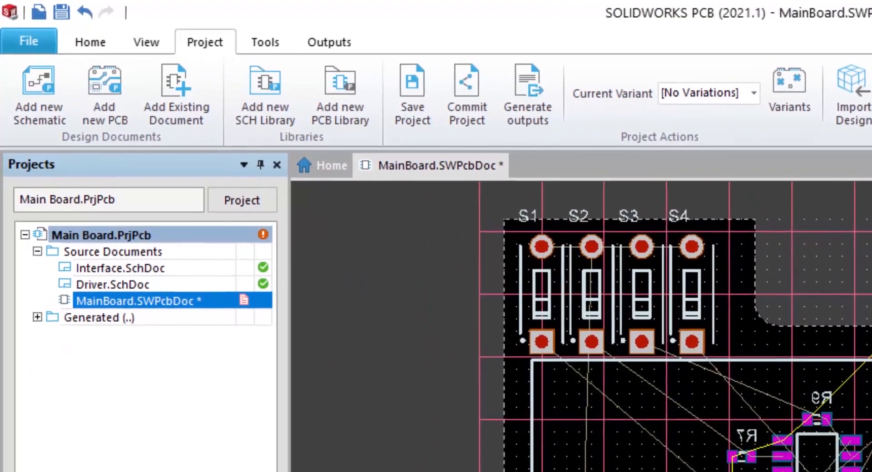
- Turn off all mask layers and all silkscreen layers in the board's view configuration
click(91, 42)
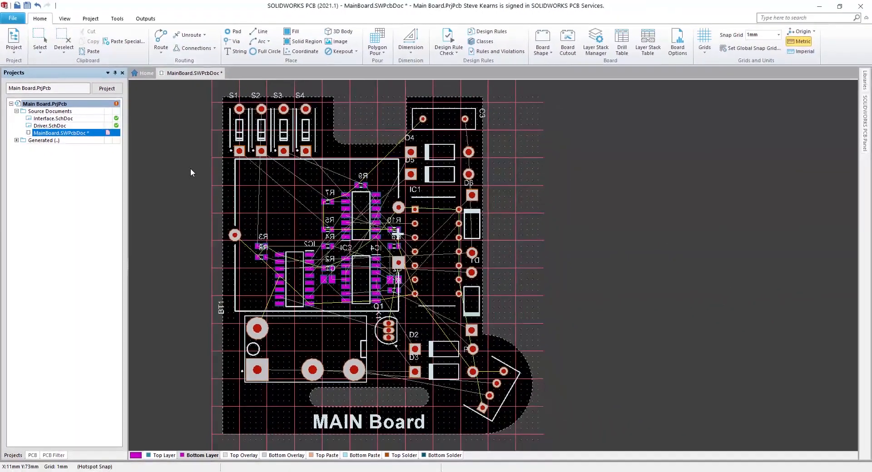
click(135, 456)
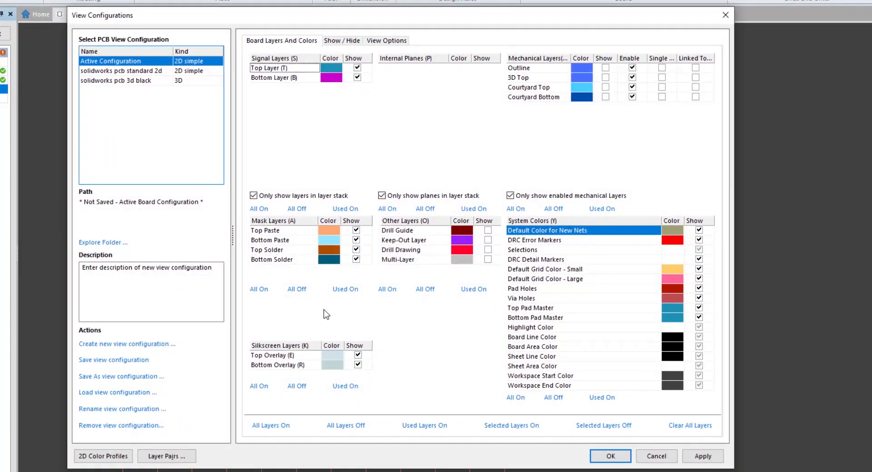
click(298, 290)
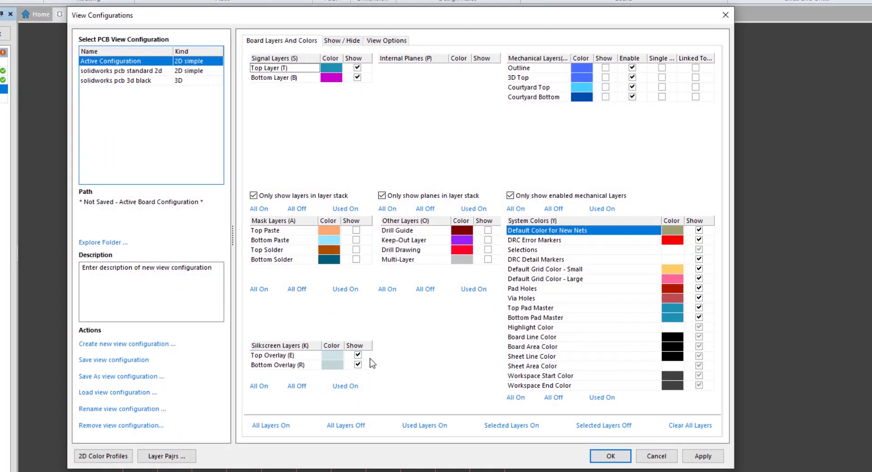
click(300, 386)
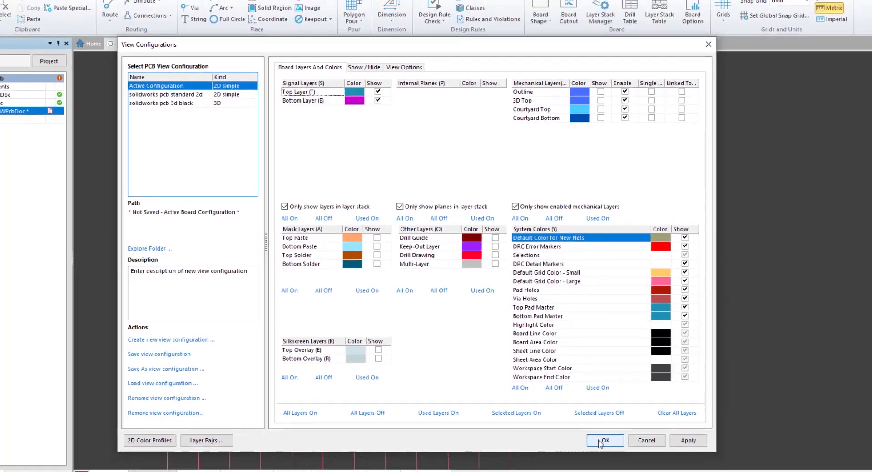
click(611, 456)
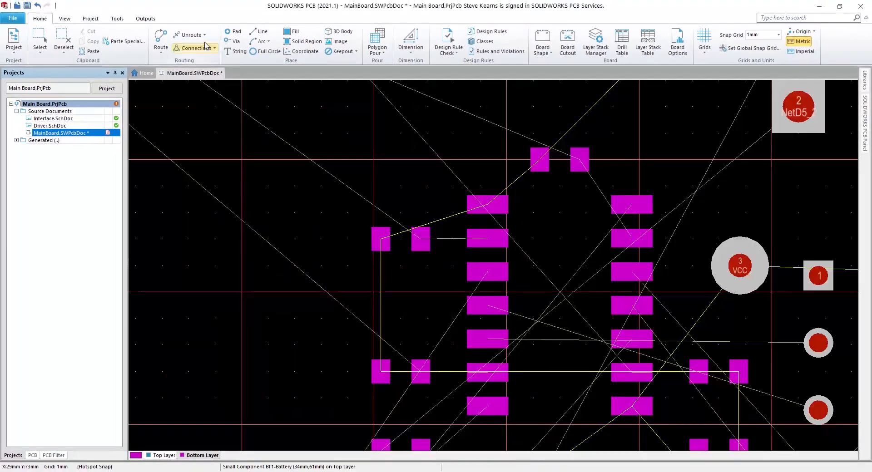
- Hide all connection lines and show only the nets of the two uppermost pads in IC3's right-hand column
click(207, 47)
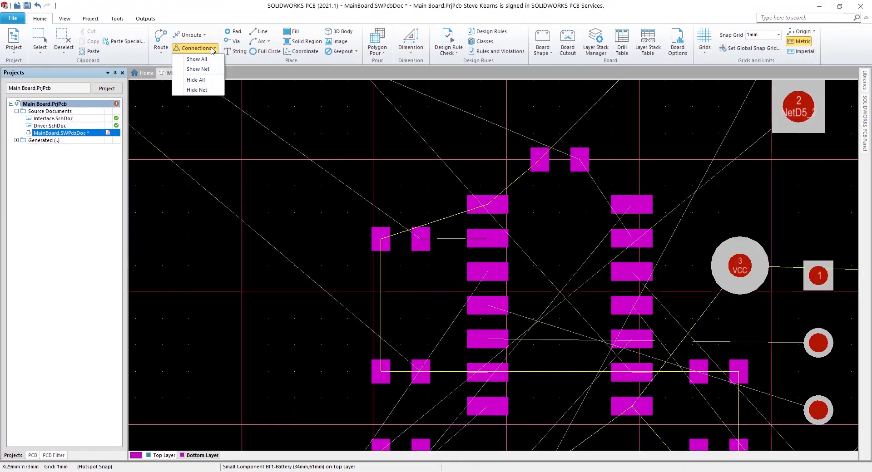
click(196, 80)
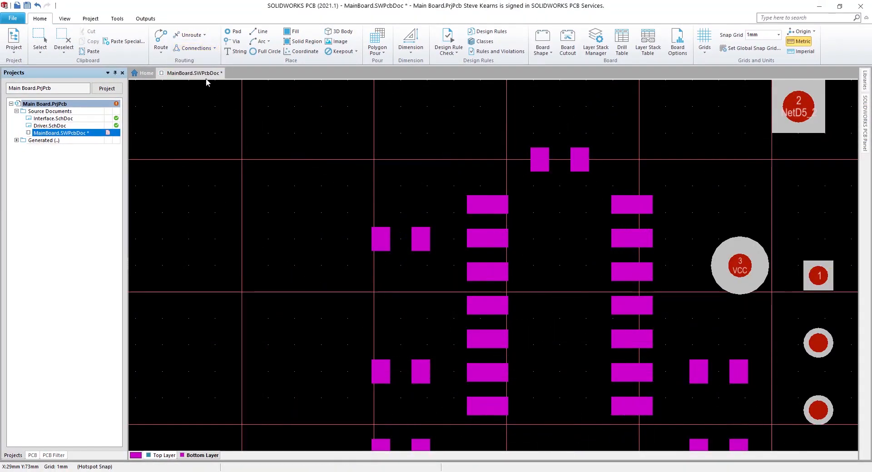
click(200, 48)
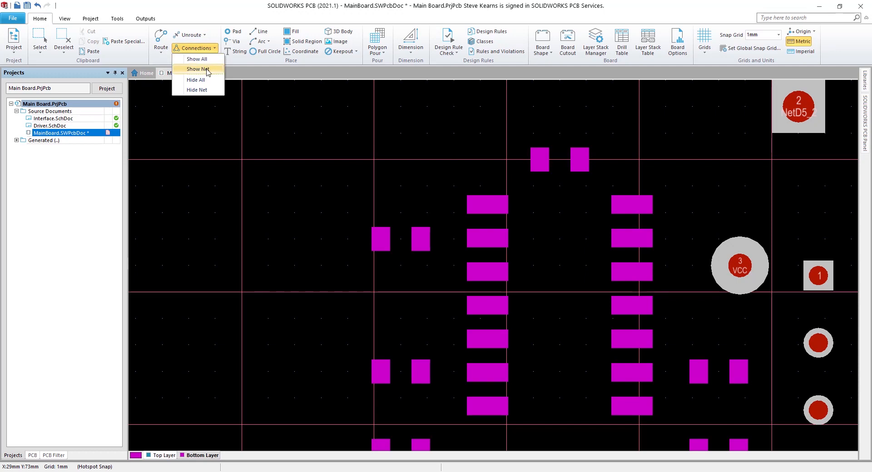
click(207, 72)
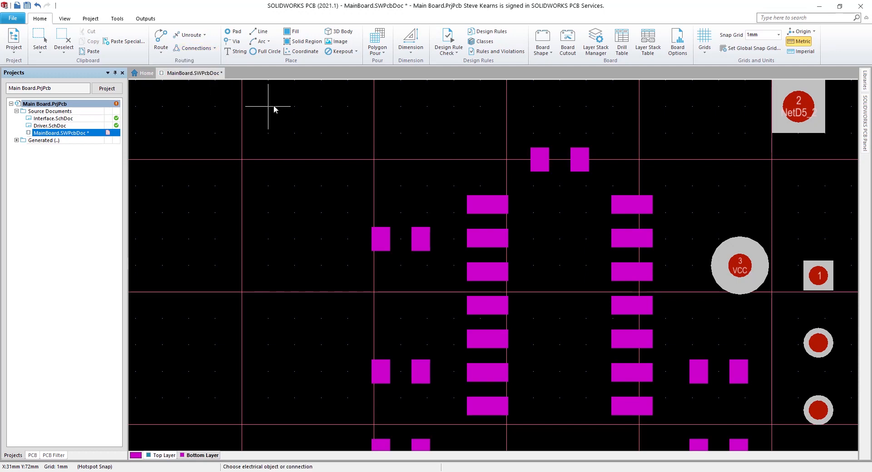
click(634, 235)
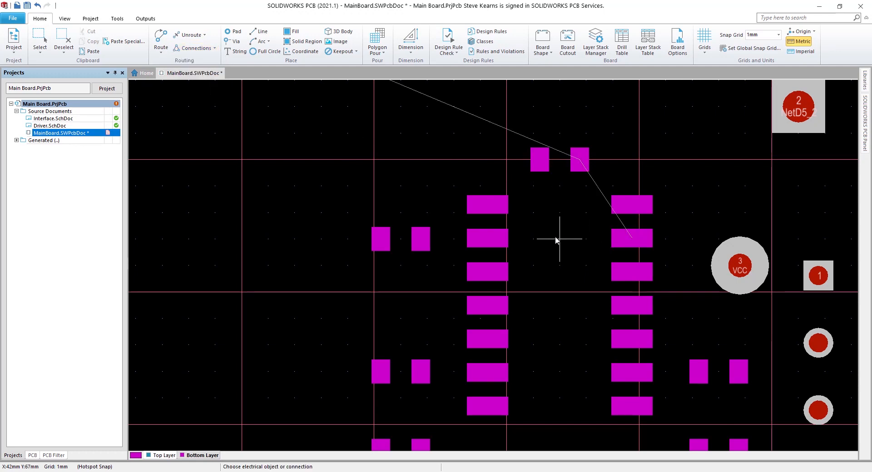
click(629, 209)
right_click(627, 223)
- Route a bottom-layer track from IC3's top right pad diagonally inward and straight down between the two pad columns
click(161, 40)
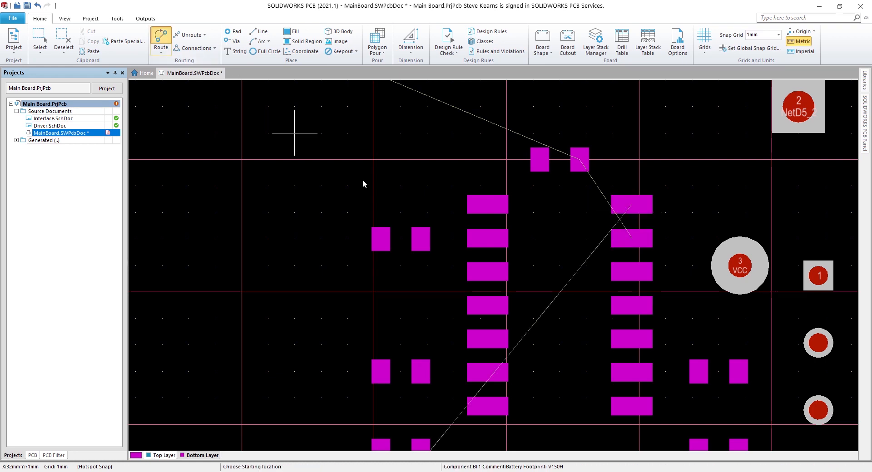
click(628, 210)
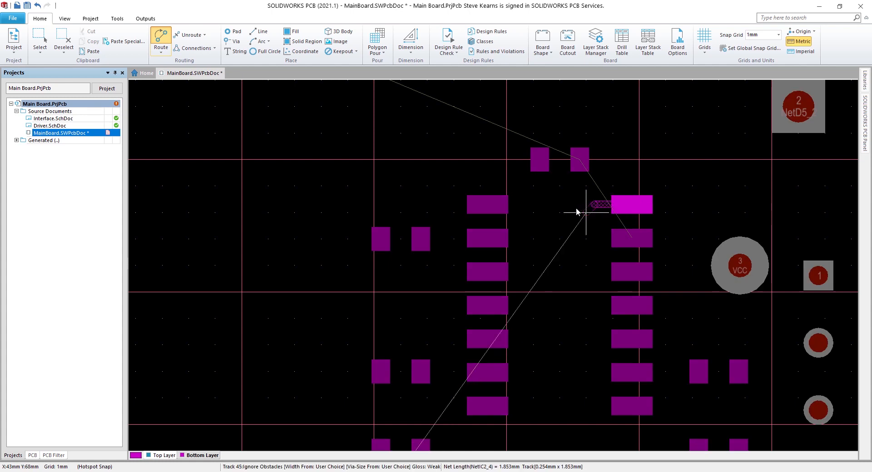
click(534, 239)
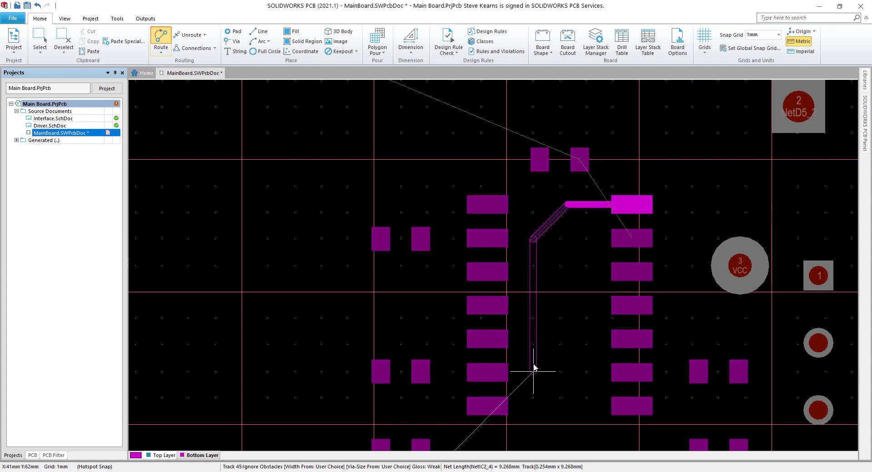
click(534, 357)
click(561, 398)
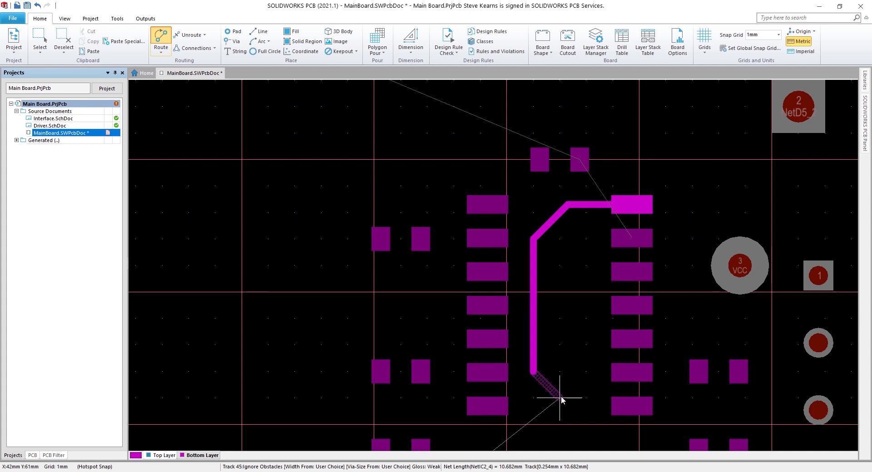
- Remove the placed track segments one by one, back to the short stub at IC3's top right pad
key(BackSpace)
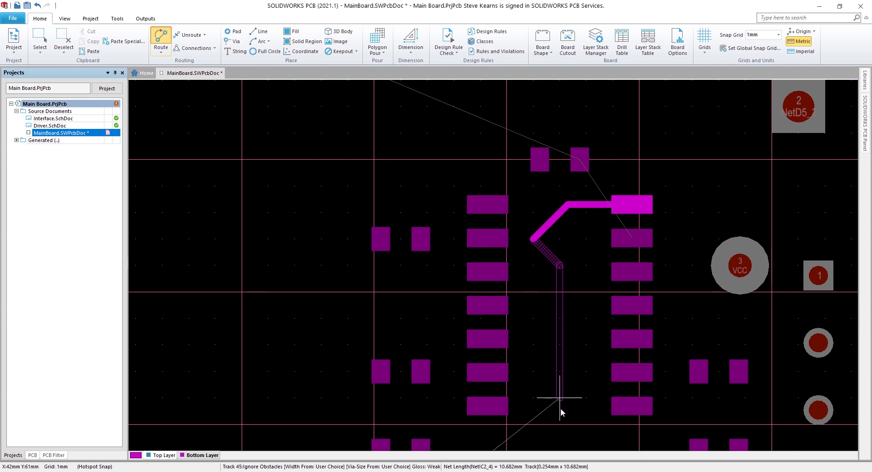
key(BackSpace)
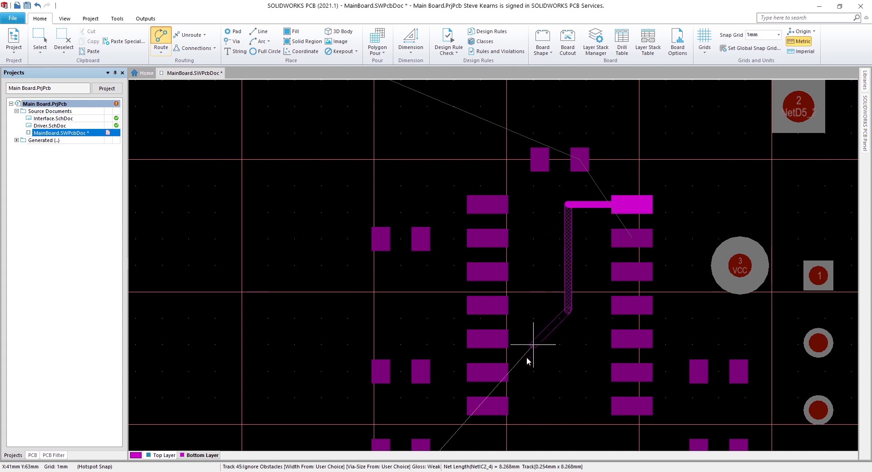
key(BackSpace)
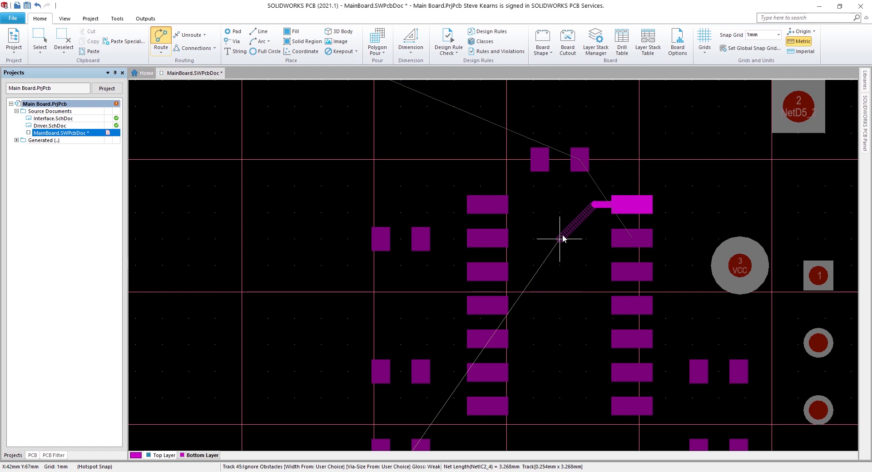
- Place a via to the top layer at the lower end of the track between the pad columns, then remove it and the preceding segments
key(KP_Multiply)
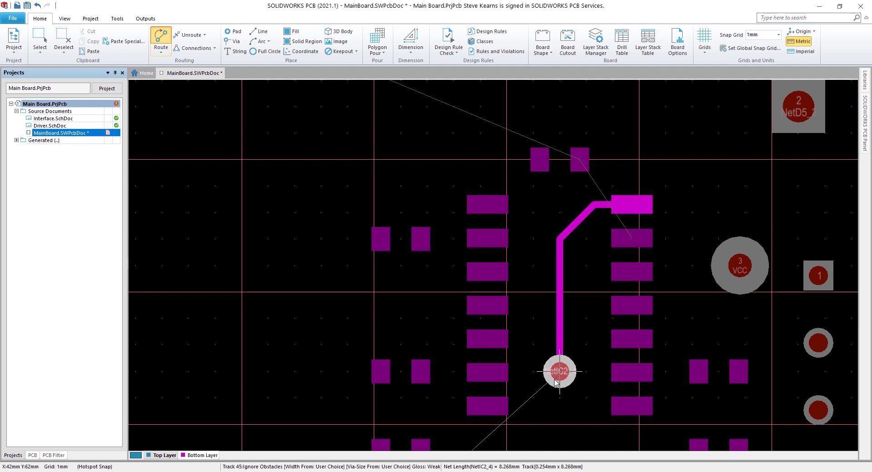
click(555, 380)
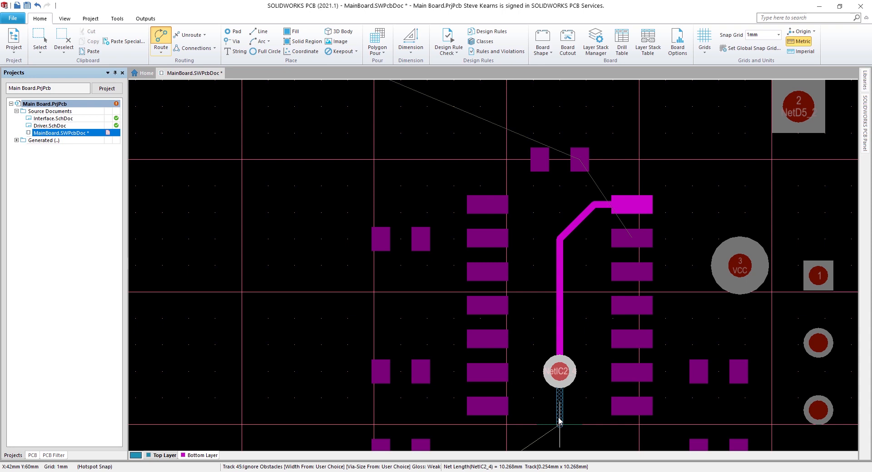
key(BackSpace)
key(BackSpace)
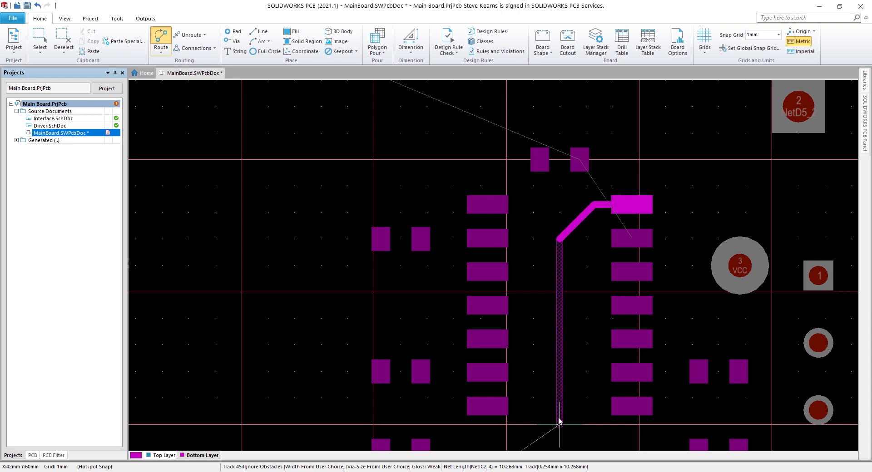
key(BackSpace)
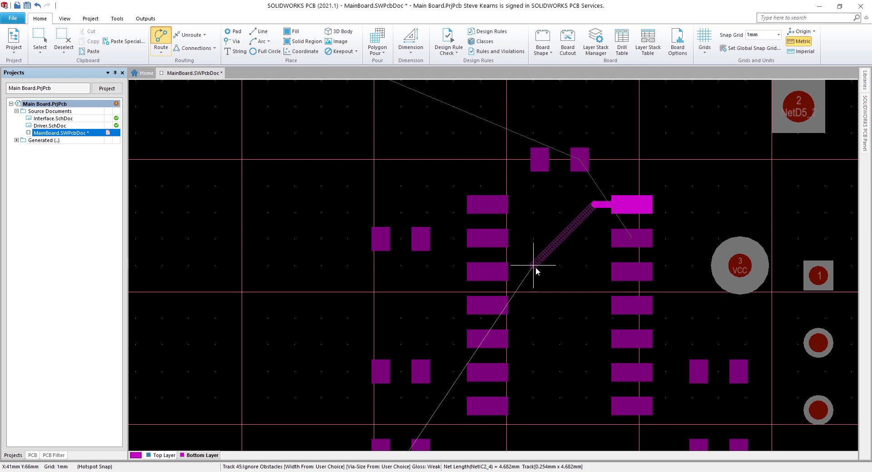
- Route the track diagonally inward and straight down between IC3's pad columns, ending it at about 9.7 mm net length
click(535, 270)
click(535, 400)
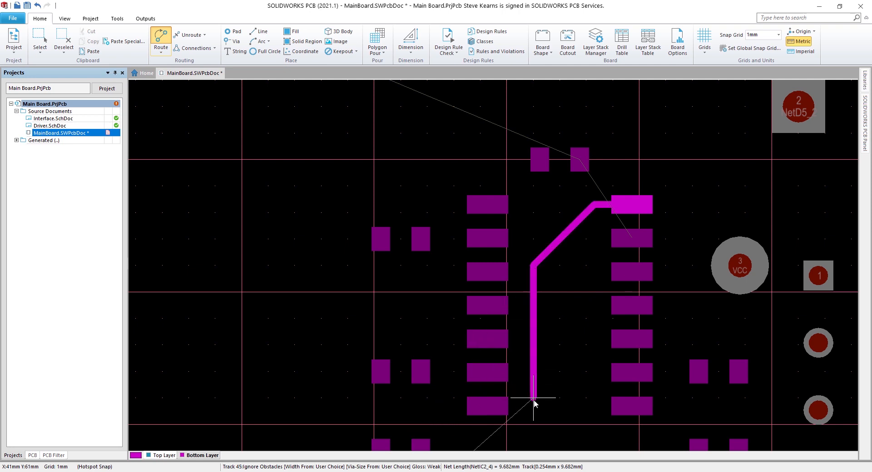
right_click(535, 400)
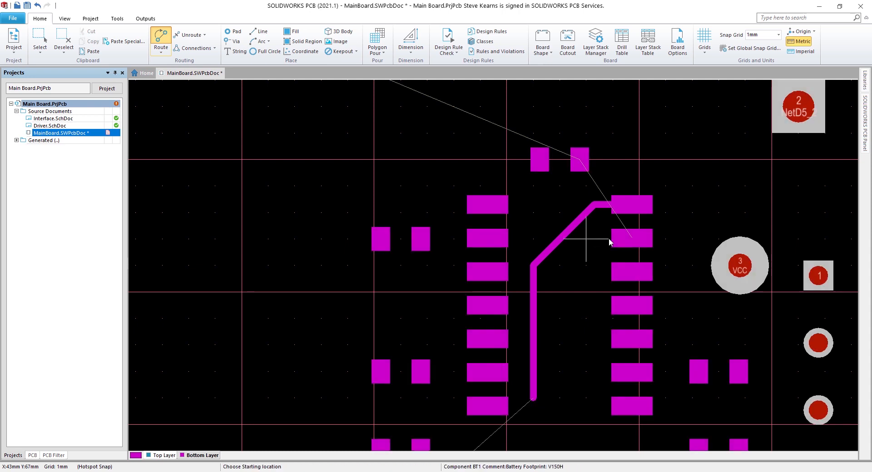
- Route net FEEDS3 from IC3's second right pad around the top right pad to R9's right pad, with routing mode Walkaround Obstacles
click(630, 240)
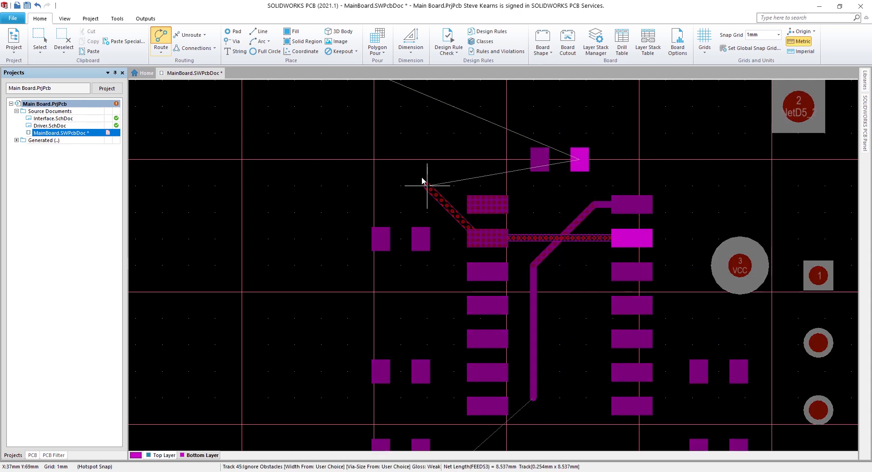
key(Tab)
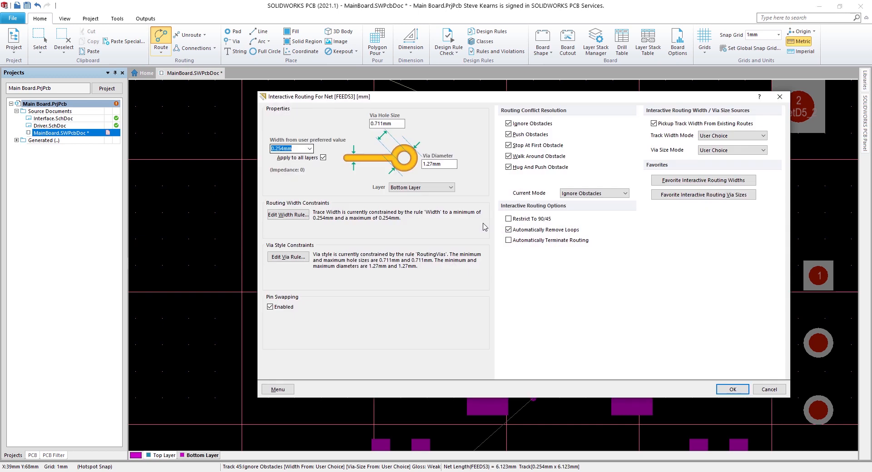
click(625, 194)
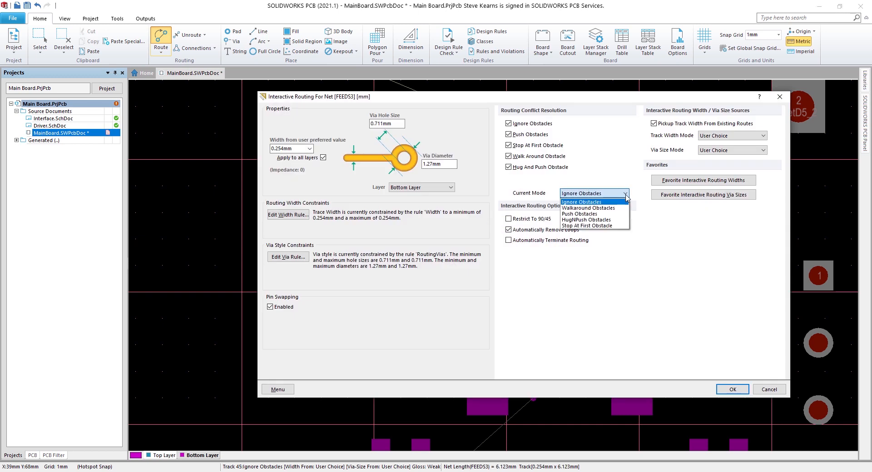
click(626, 208)
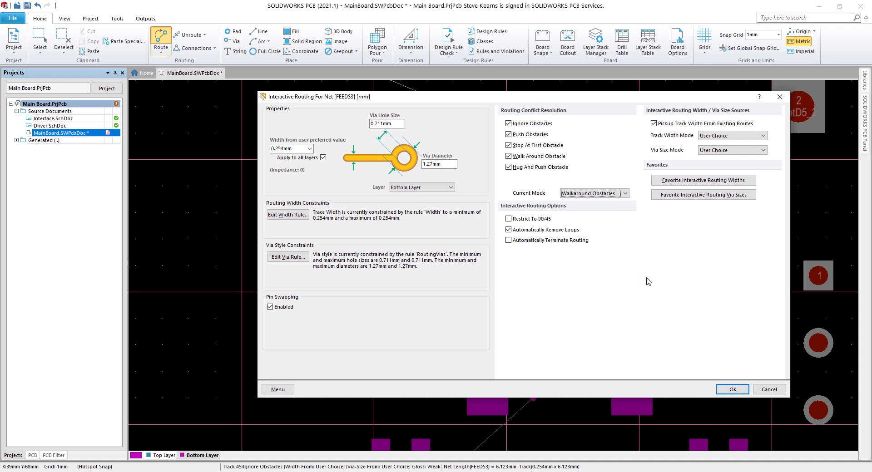
click(731, 389)
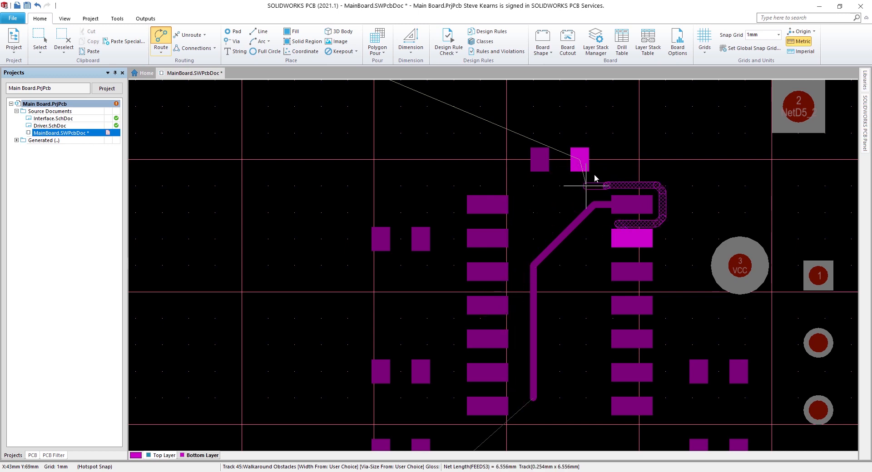
click(614, 164)
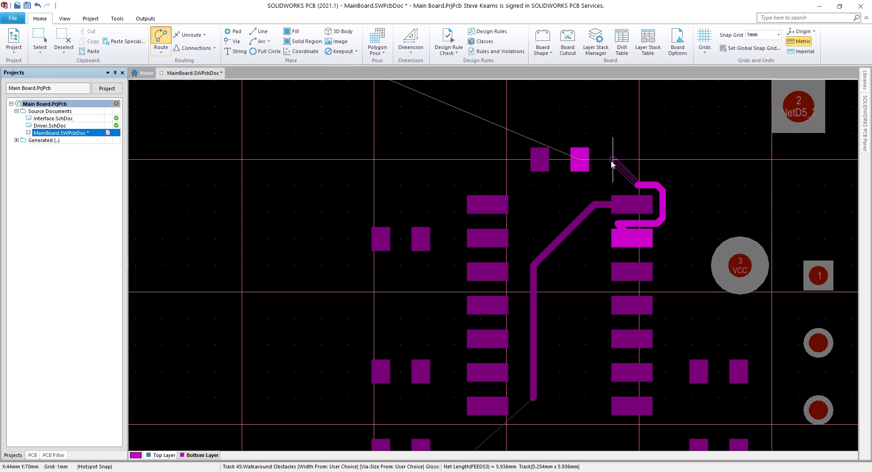
click(576, 161)
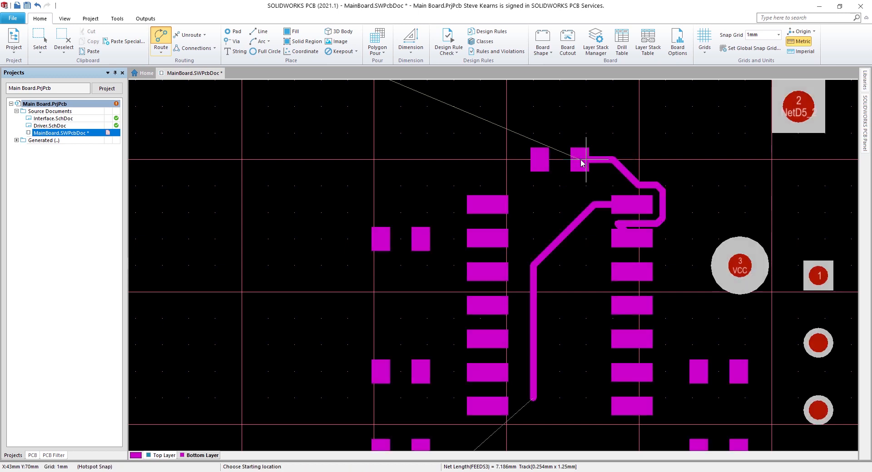
- Reroute the FEEDS3 track from IC3's second right pad along a wider outer path to R9's right pad, replacing the tight loop
click(634, 238)
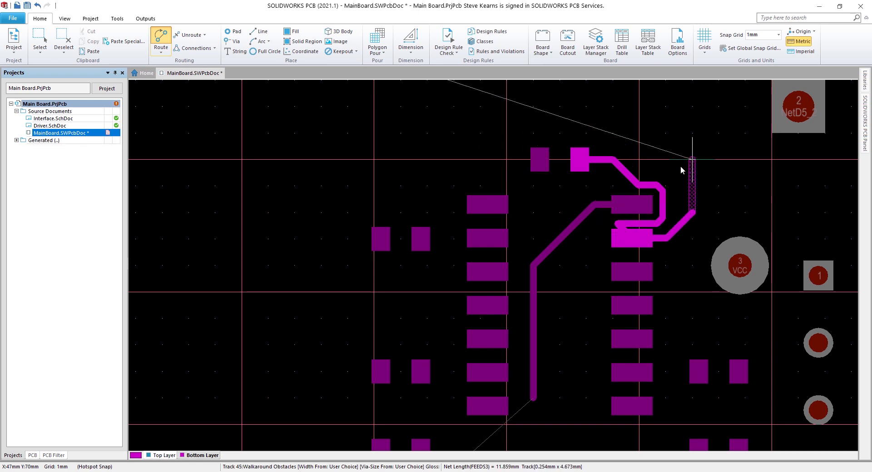
click(663, 160)
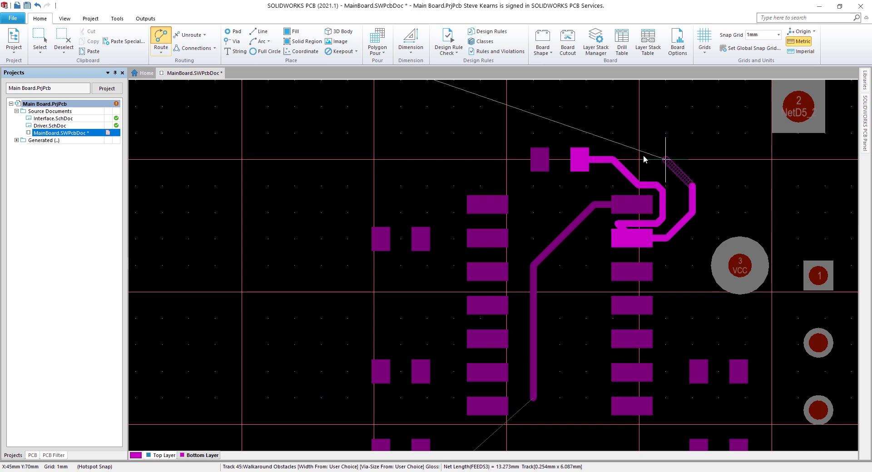
click(613, 160)
right_click(611, 161)
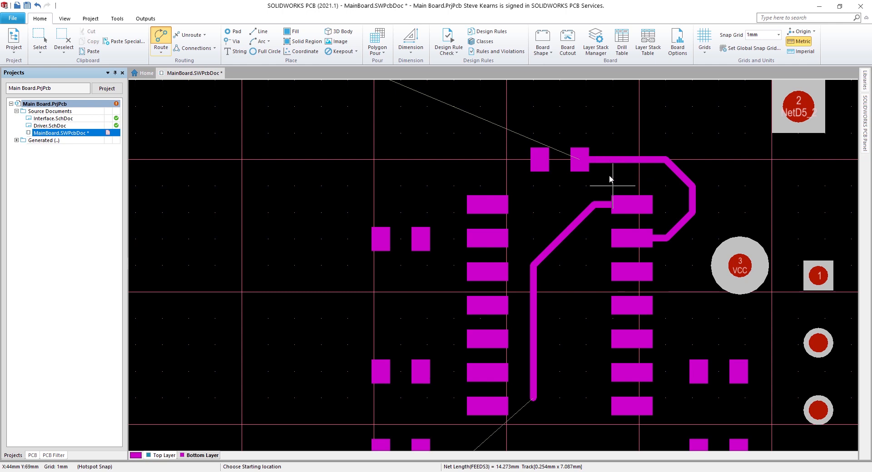
right_click(610, 179)
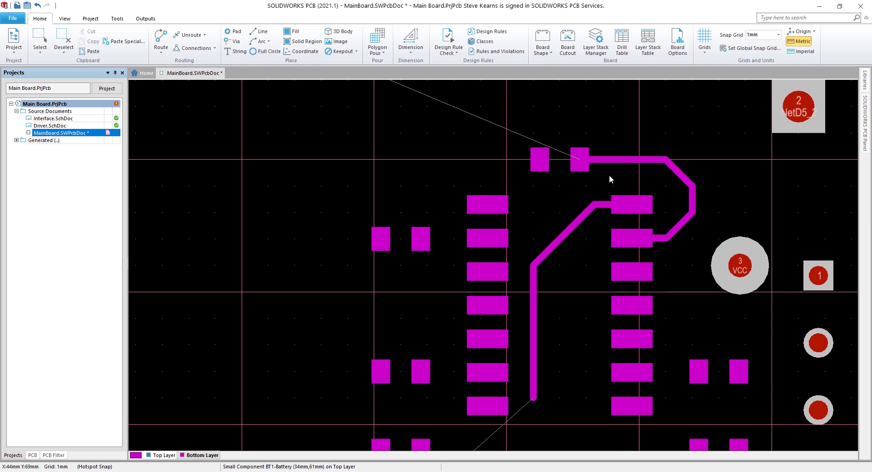
- Try to slide the diagonal segment of the NetIC2_4 track between IC3's pad columns
key(shift+f)
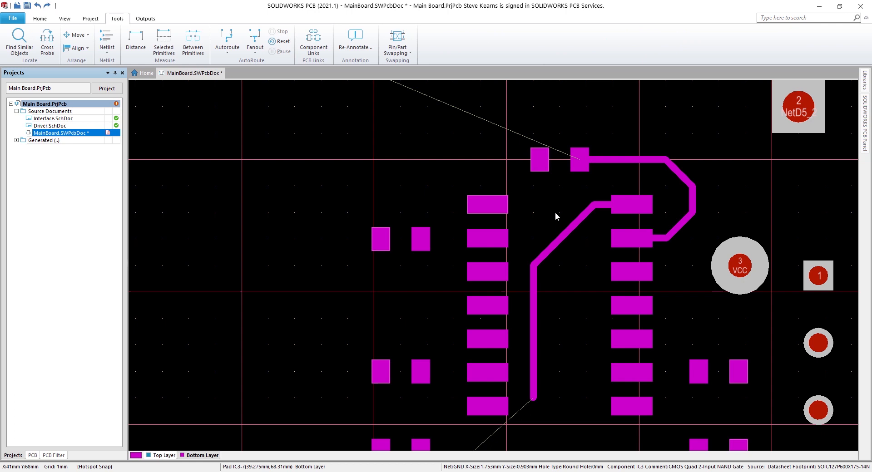
click(567, 237)
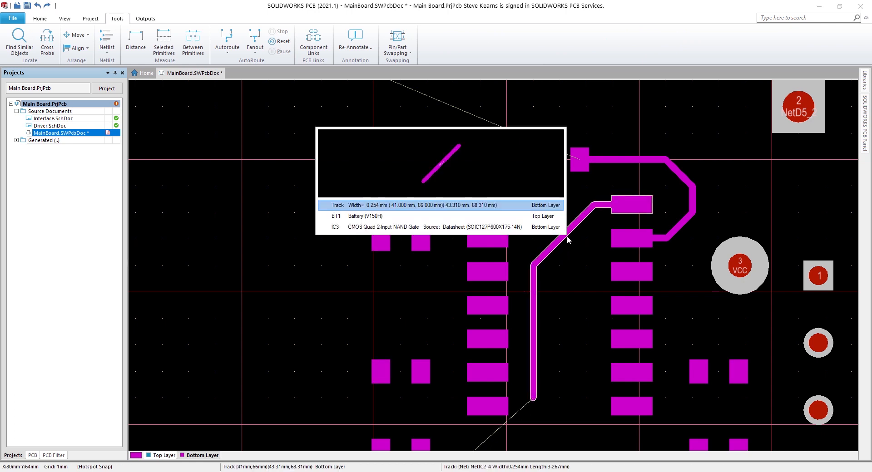
click(545, 206)
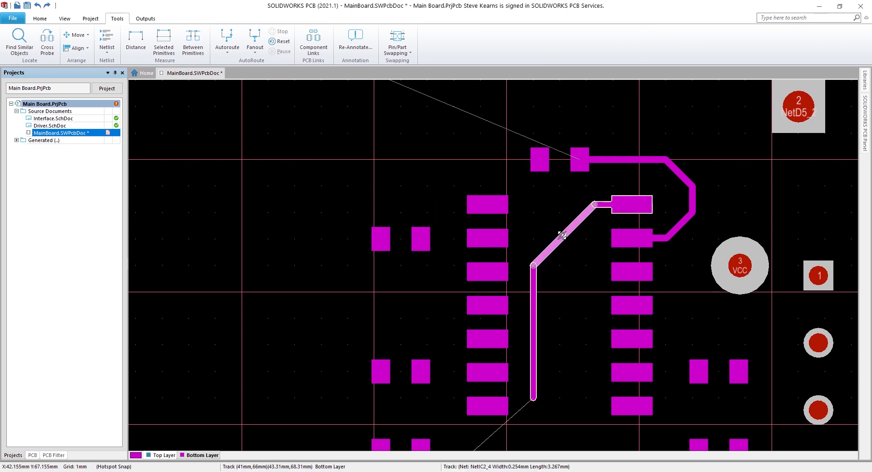
mouse_move(558, 235)
mouse_down()
mouse_move(545, 217)
mouse_move(558, 233)
mouse_move(551, 238)
mouse_move(537, 230)
mouse_move(585, 239)
mouse_move(534, 238)
mouse_move(555, 230)
mouse_up()
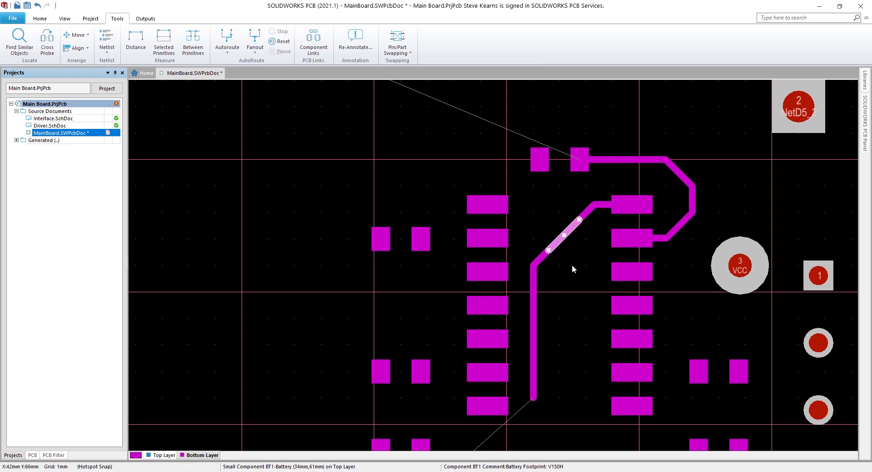
- Reroute the NetIC2_4 track from mid-diagonal straight down, adding a via to the top layer and ending about 3 mm below it
key(ctrl+w)
click(571, 244)
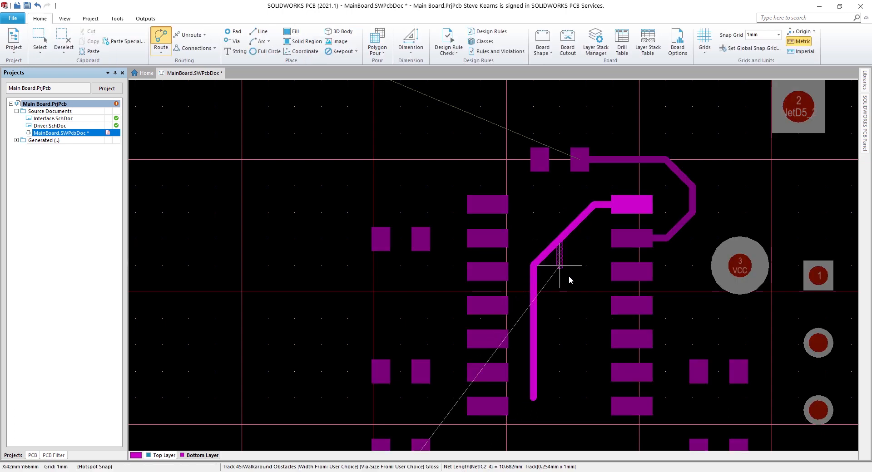
click(565, 316)
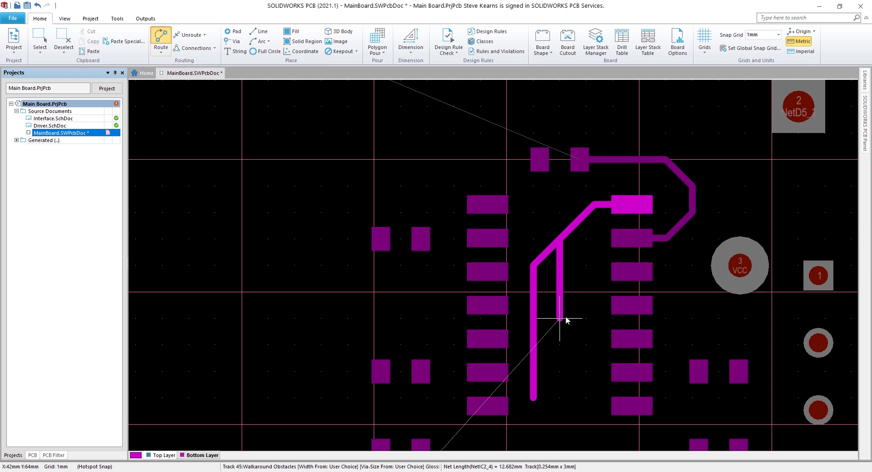
key(KP_Multiply)
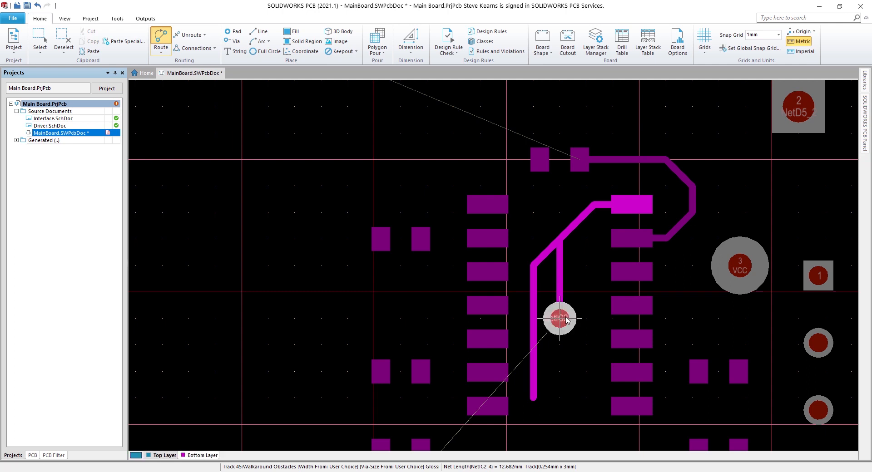
click(562, 398)
right_click(560, 398)
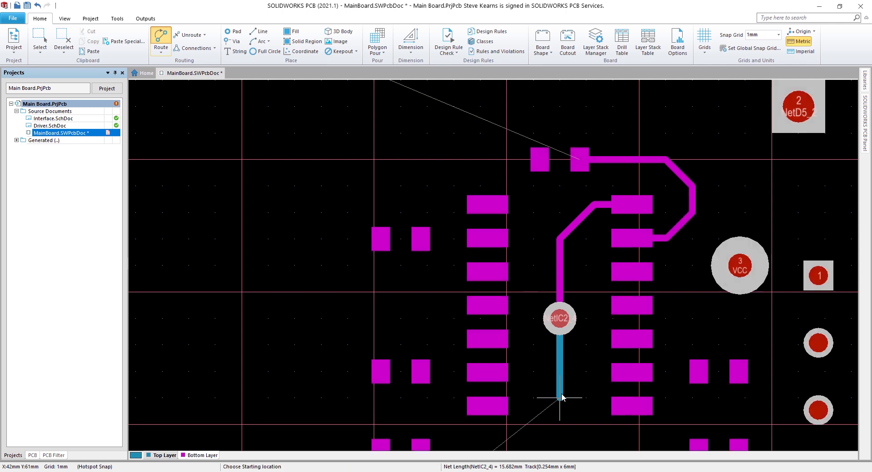
right_click(563, 305)
- Show the connection lines of all nets on the board
ctrl+scroll(562, 304, down, 2)
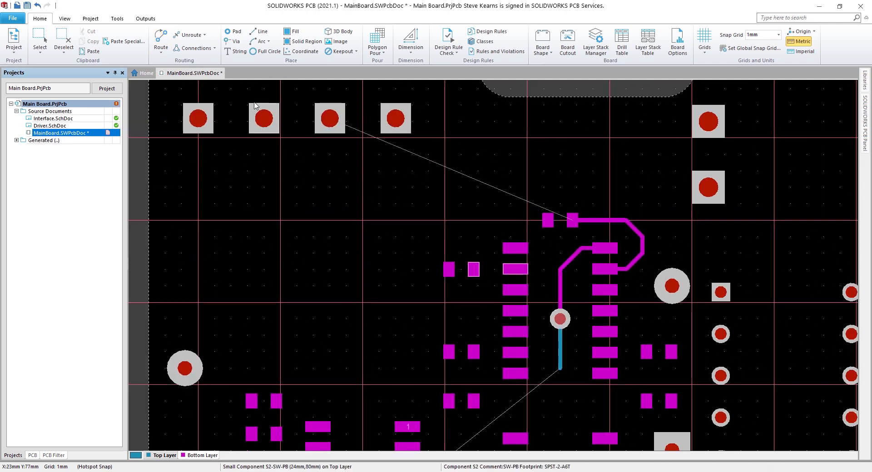
click(216, 48)
click(196, 59)
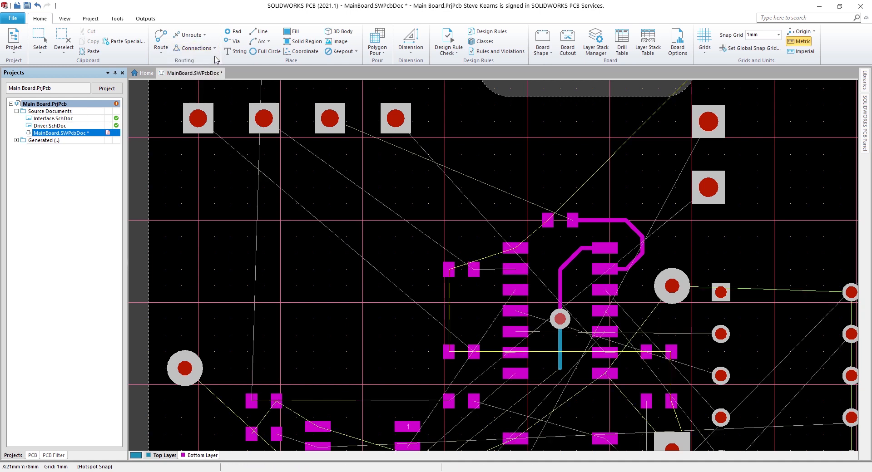
- Select the four FEEDS pads and begin Interactive Multi-Routing with short parallel tracks running straight down from them on the top layer
ctrl+scroll(510, 177, up, 2)
click(486, 167)
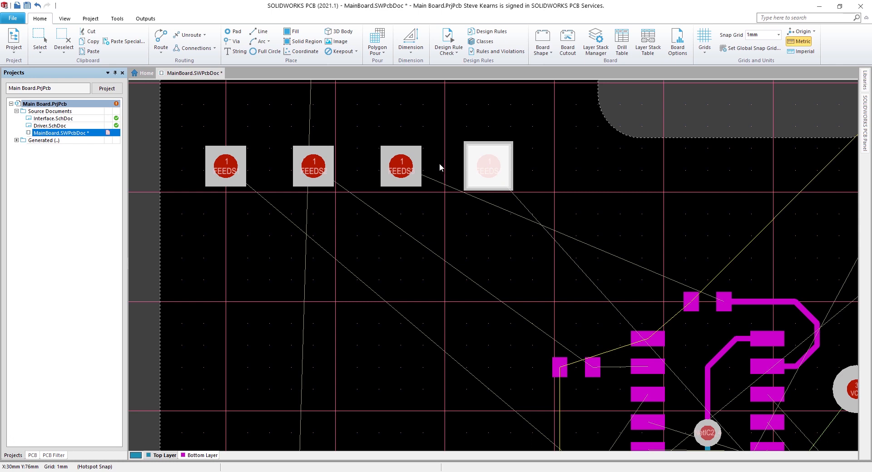
shift+click(406, 167)
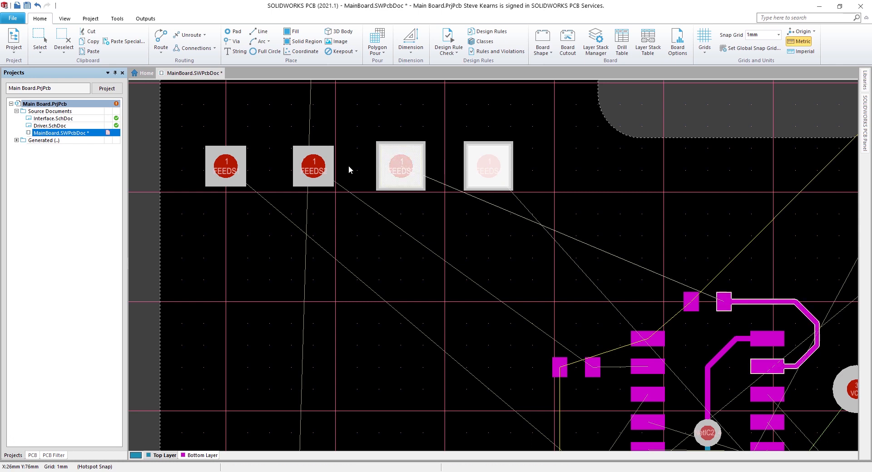
shift+click(314, 164)
shift+click(237, 154)
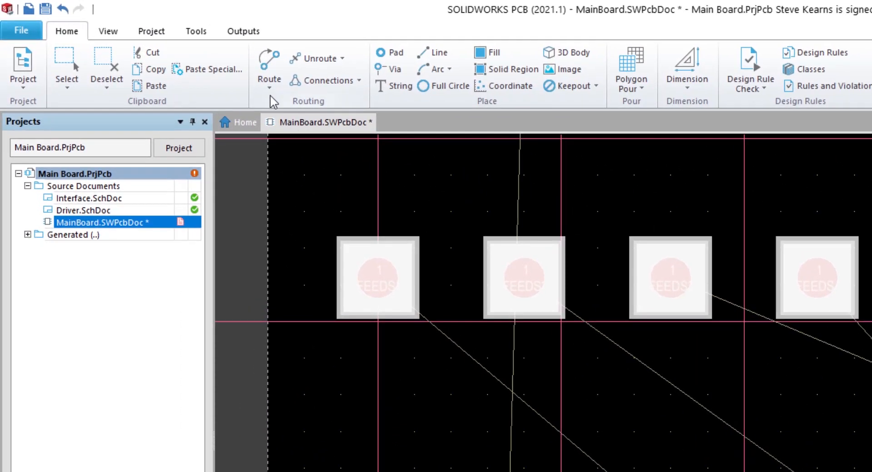
click(270, 82)
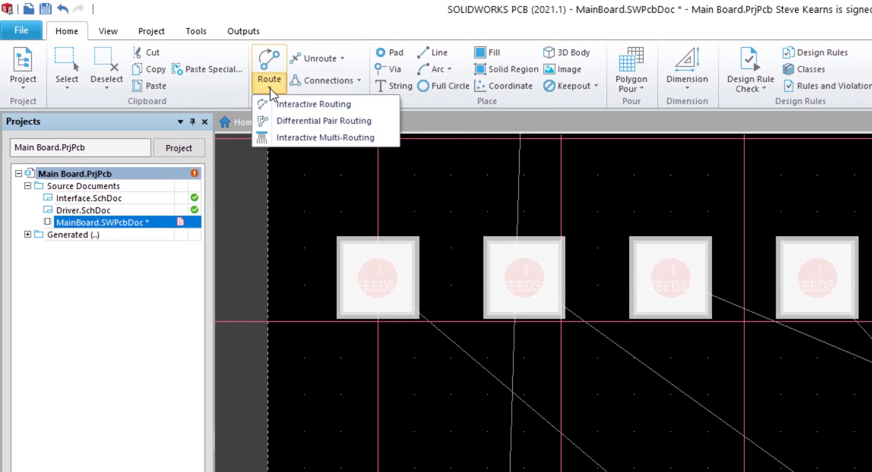
click(291, 138)
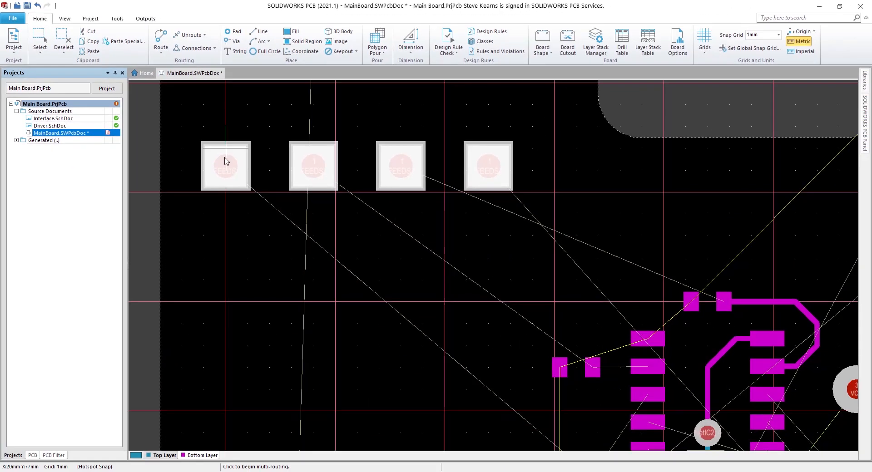
click(378, 281)
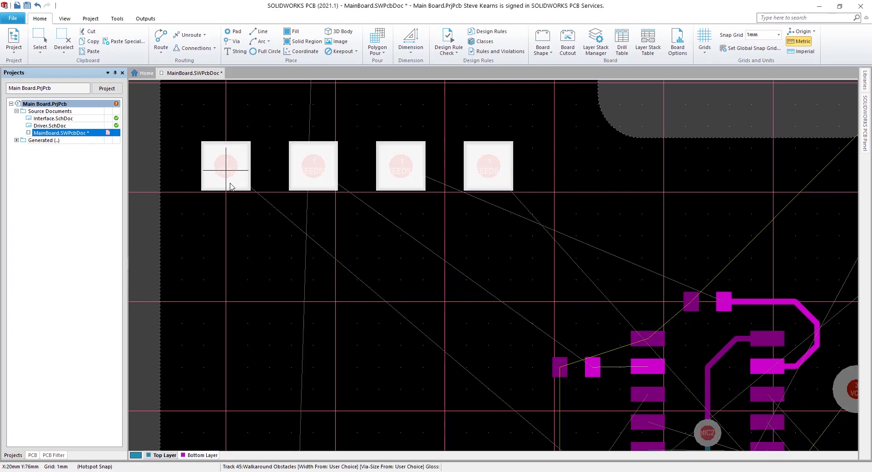
click(238, 237)
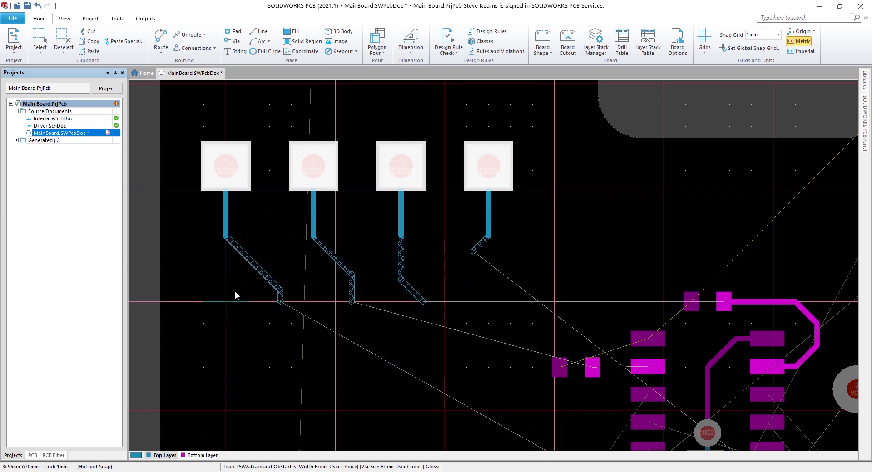
- Adjust the bus spacing and route the four parallel tracks right, diagonally up and right, with the lead track ending at X 44 mm, Y 76 mm
key(b)
key(b)
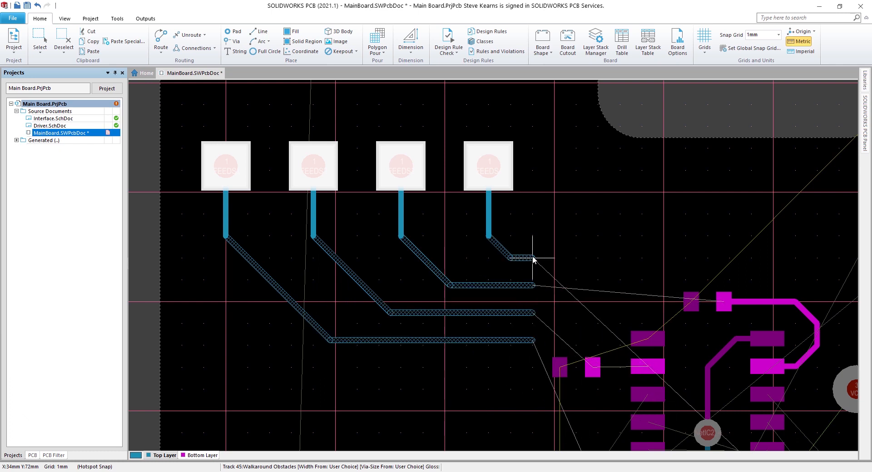
click(532, 258)
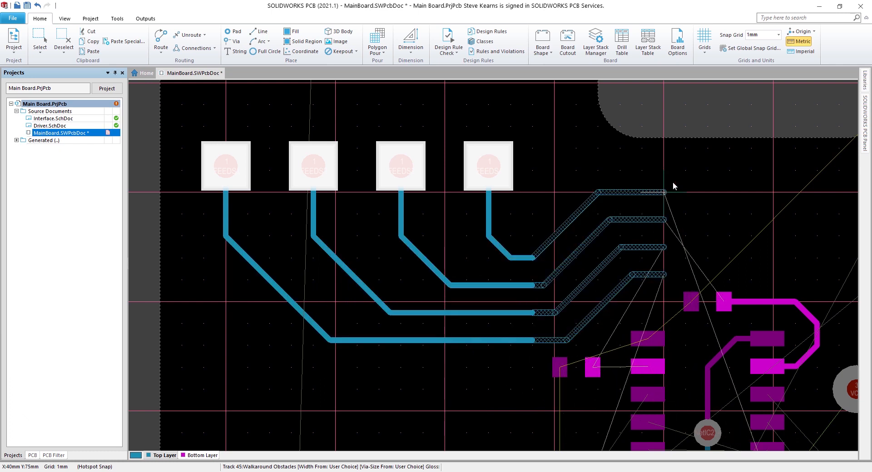
click(761, 179)
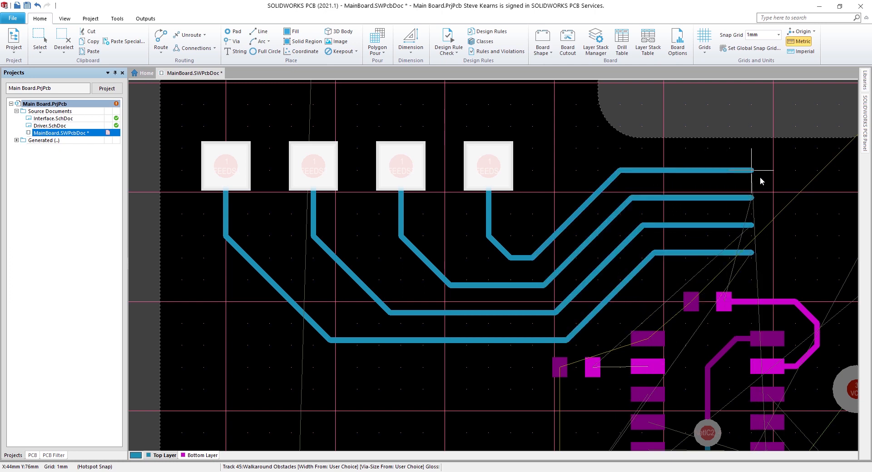
right_click(760, 180)
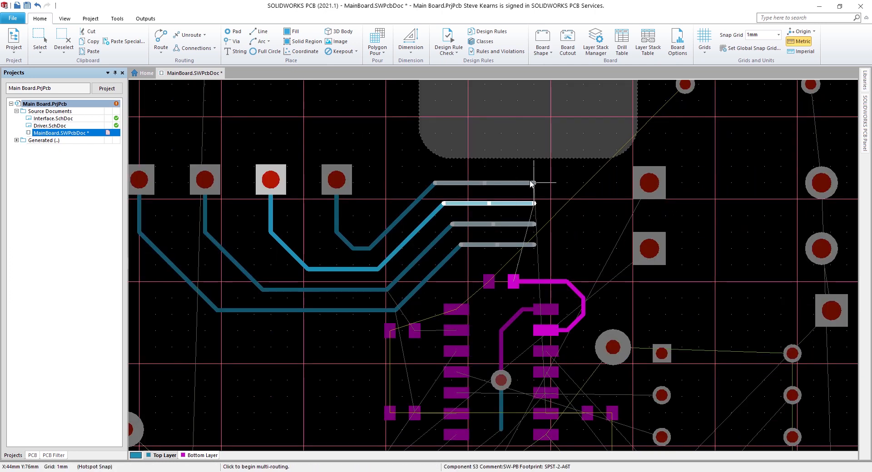
- Extend the four tracks, place vias to the bottom layer, and continue right around the two square pads
click(535, 185)
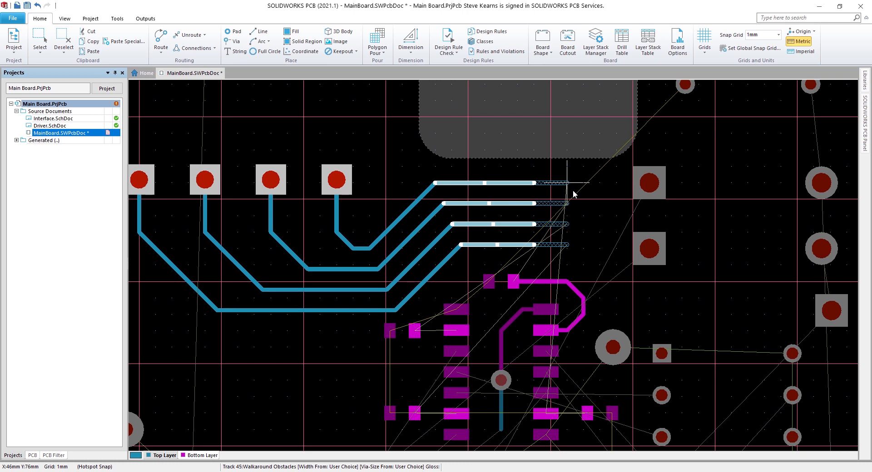
key(KP_Multiply)
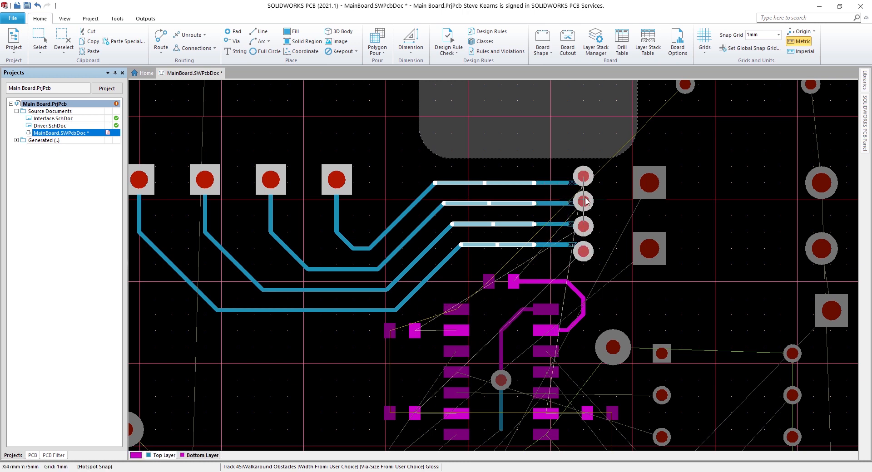
click(600, 210)
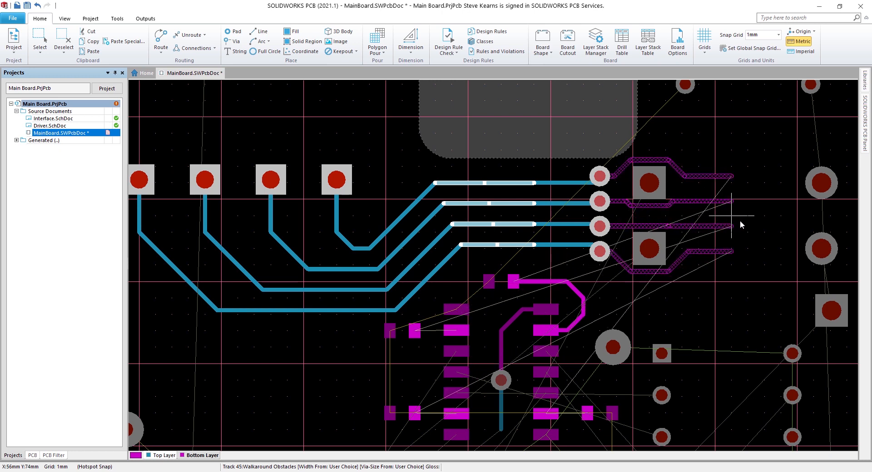
click(777, 223)
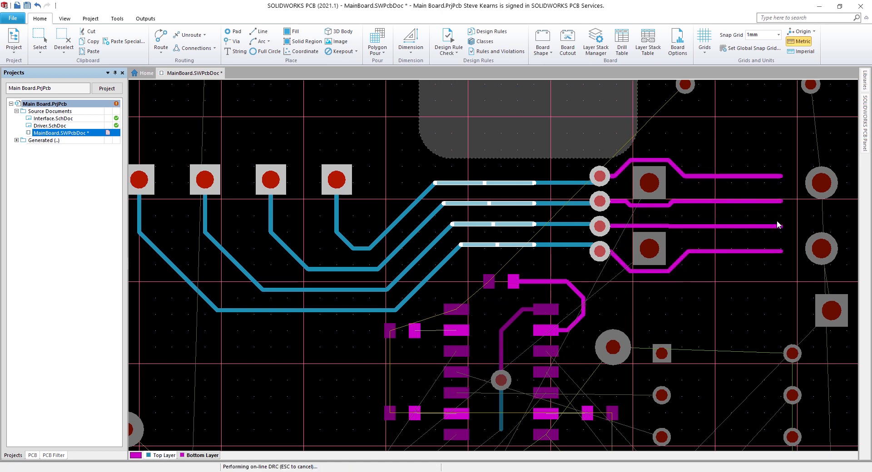
right_click(778, 223)
- Unroute all tracks connected to component IC3
click(205, 36)
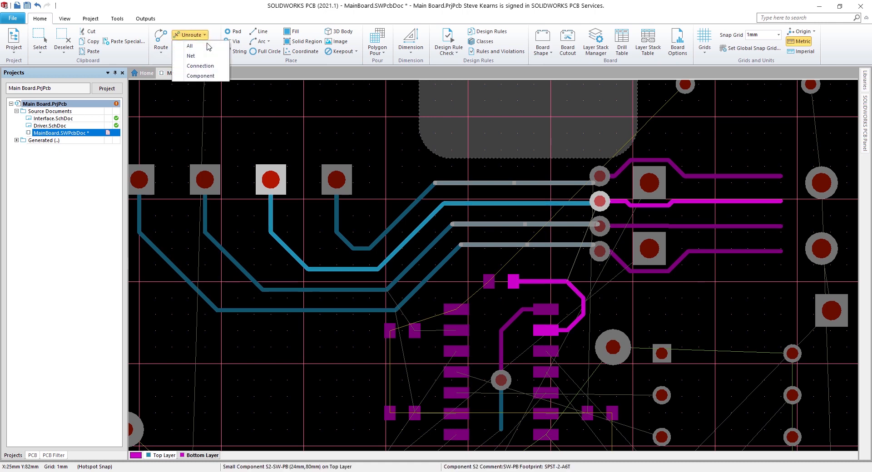
click(202, 75)
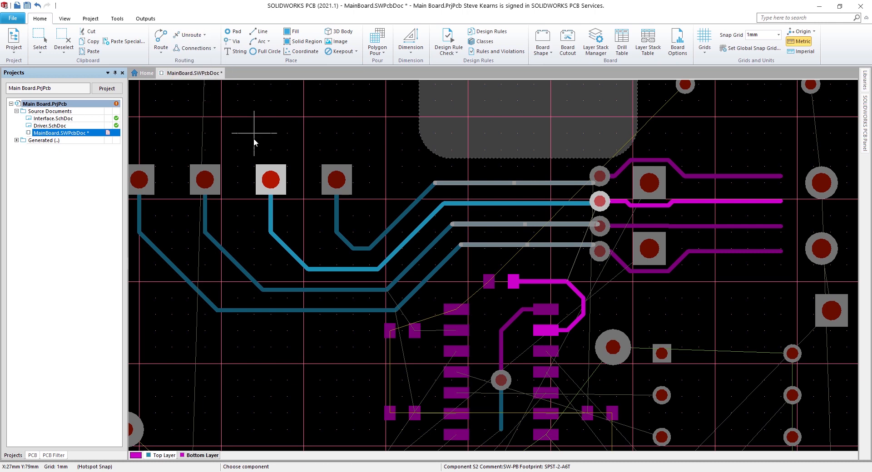
click(487, 337)
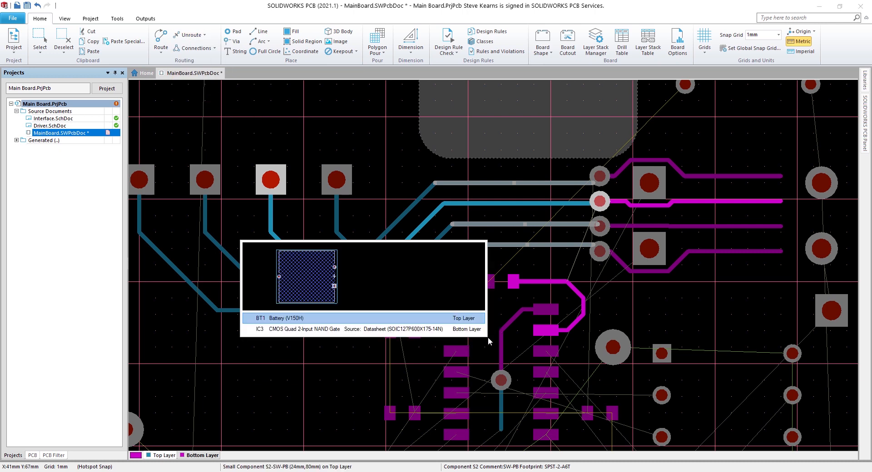
click(467, 331)
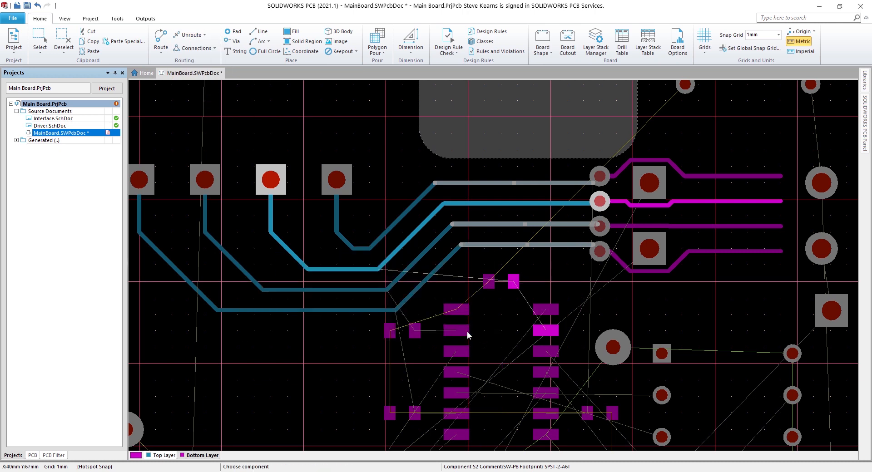
key(Escape)
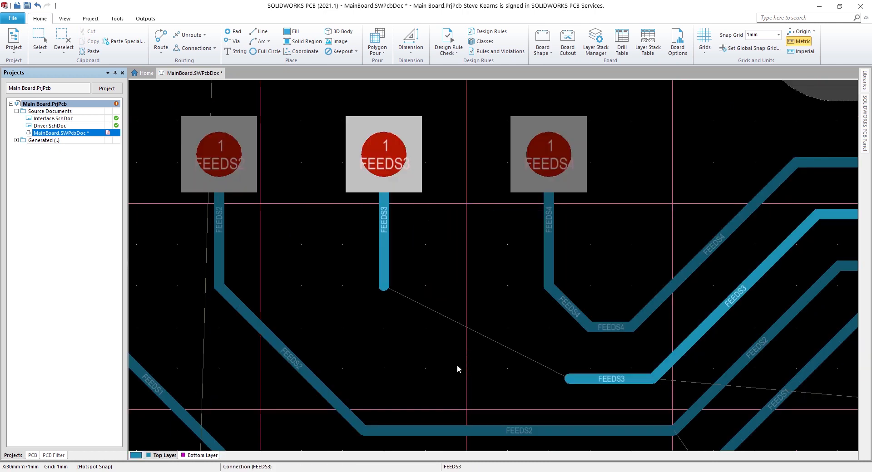
- Start routing FEEDS3 from the open end of its lower track and cycle the corner modes through 90/45 arc, 90-degree, 90/90 arc and Any Angle
key(ctrl+w)
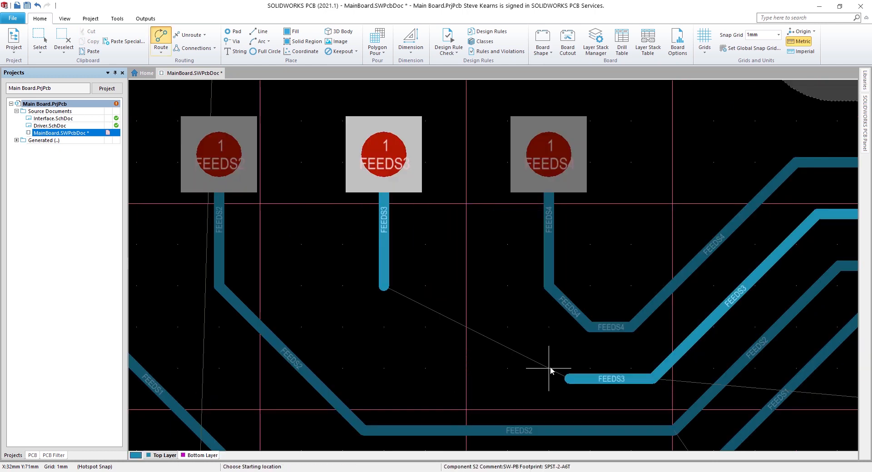
click(563, 378)
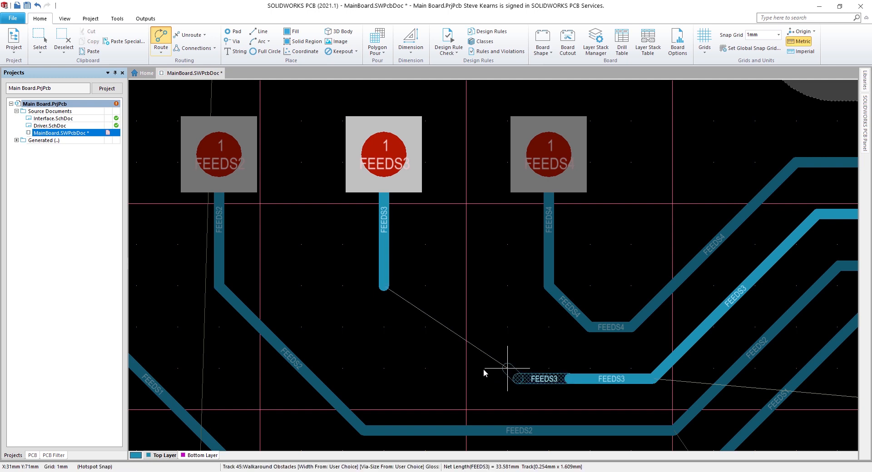
key(shift+space)
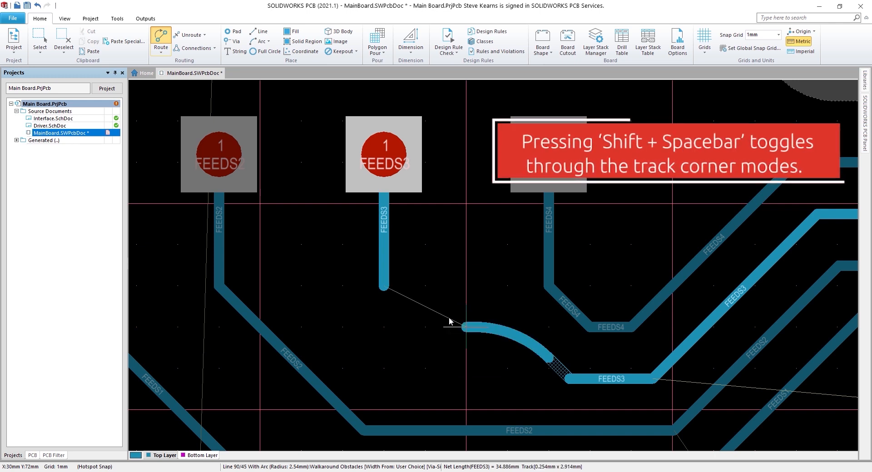
key(shift+space)
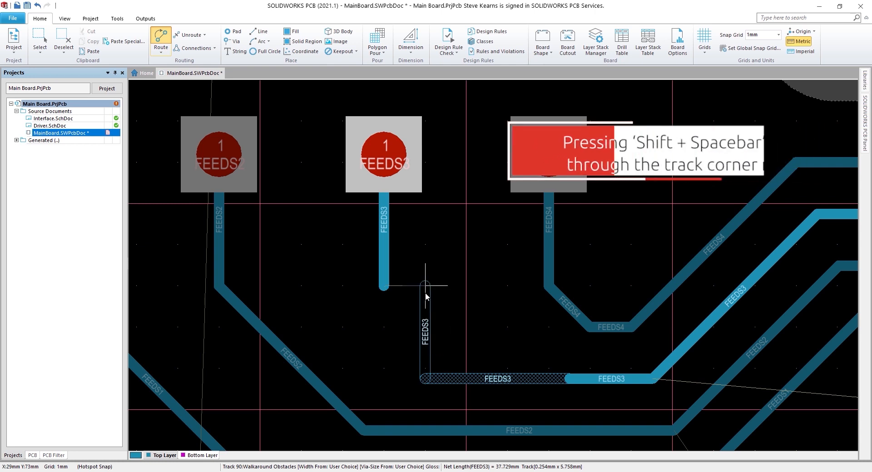
key(shift+space)
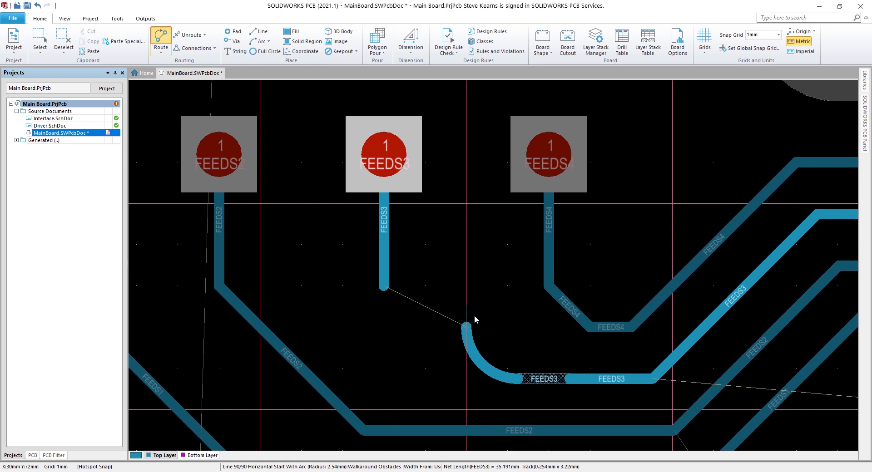
key(shift+space)
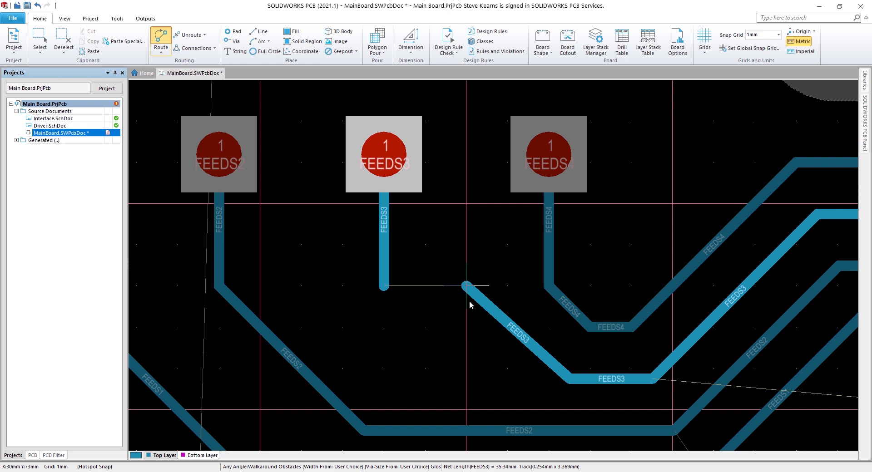
- Auto-complete the FEEDS3 route to the track stub below its pad, using Track 45 corners with the corner direction flipped
key(shift+space)
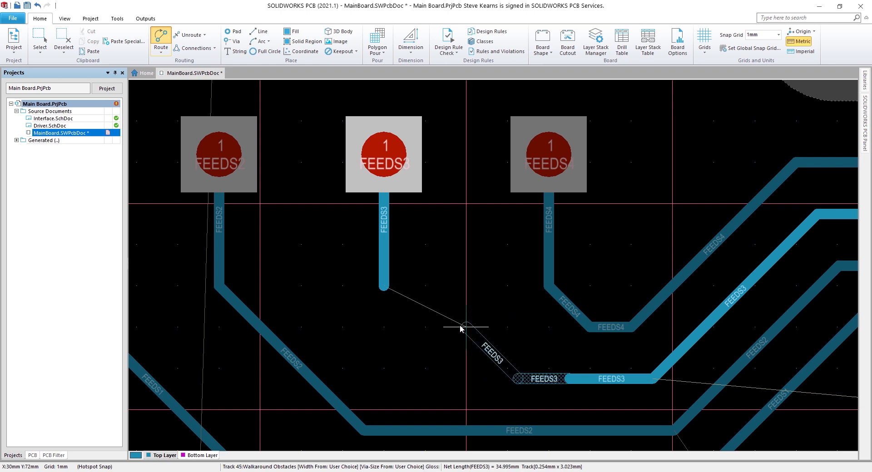
key(space)
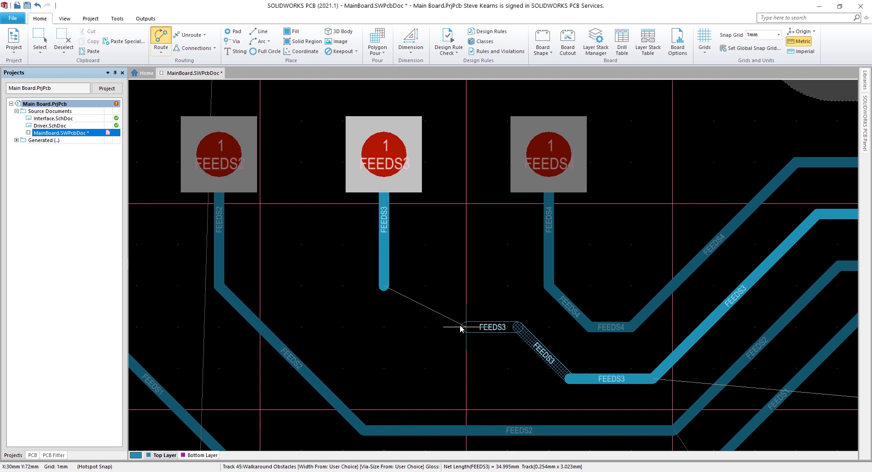
ctrl+click(460, 328)
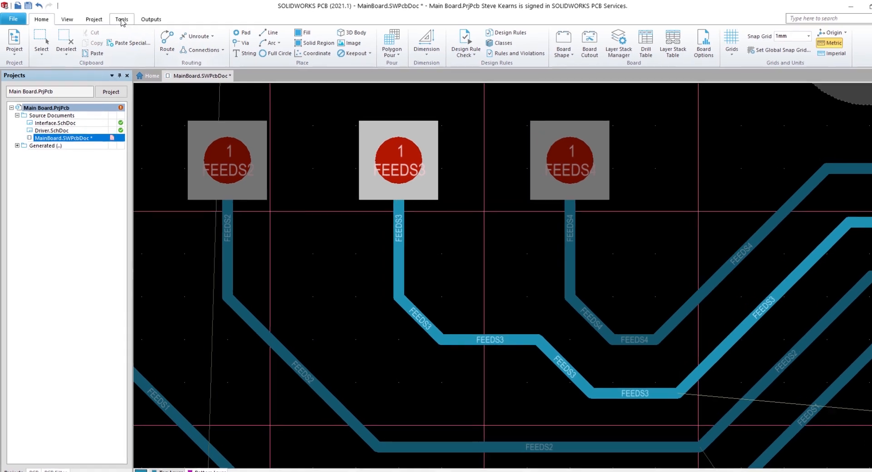
- Review the available Situs routing strategies in the autorouter setup and dismiss it without changes
click(118, 19)
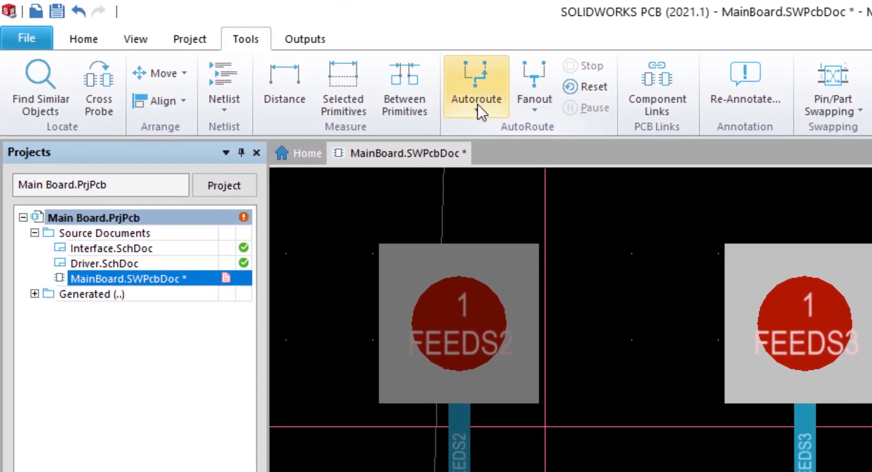
click(478, 106)
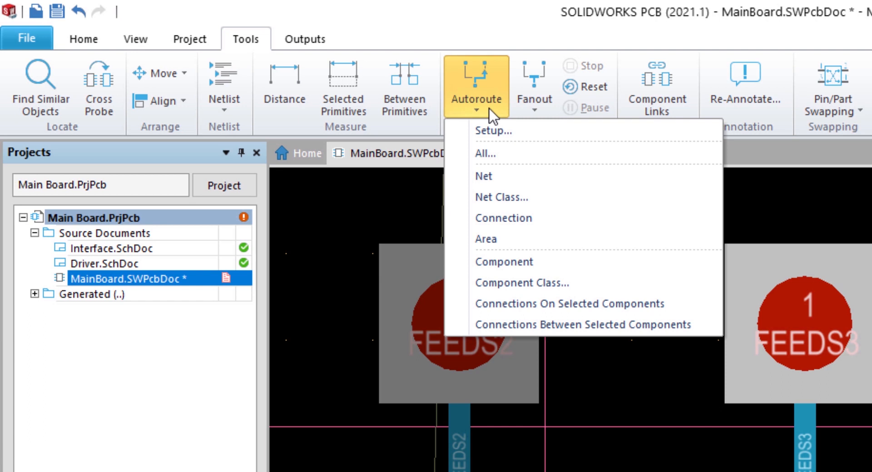
click(493, 130)
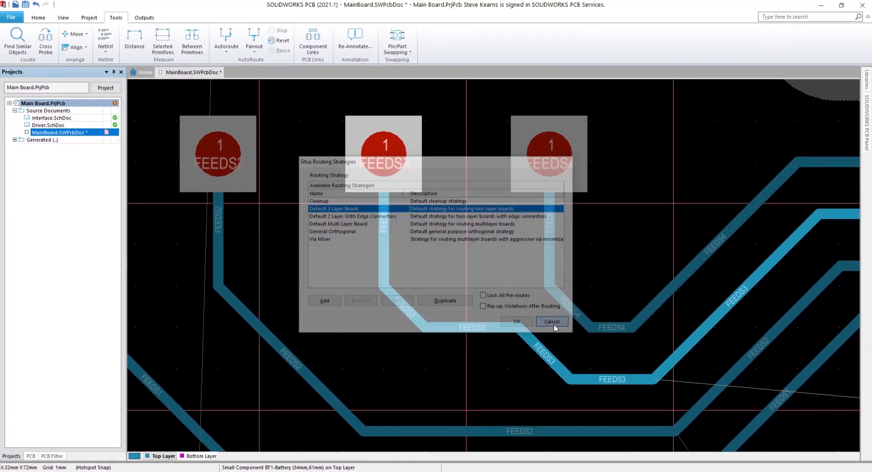
click(573, 335)
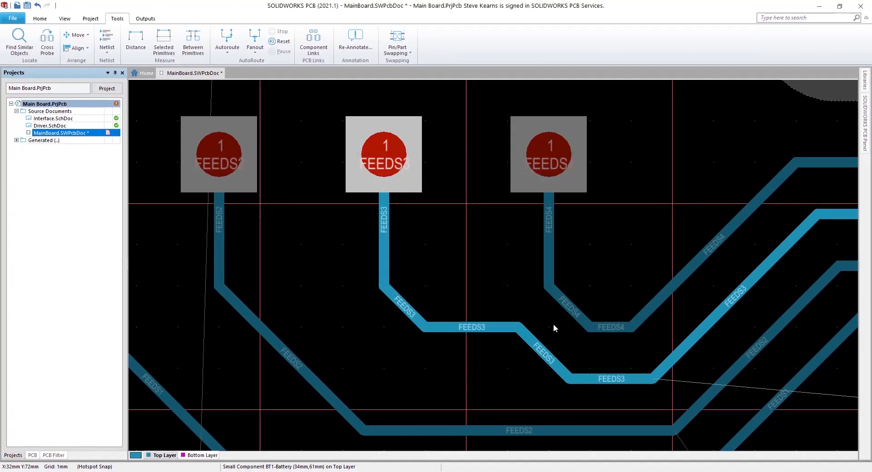